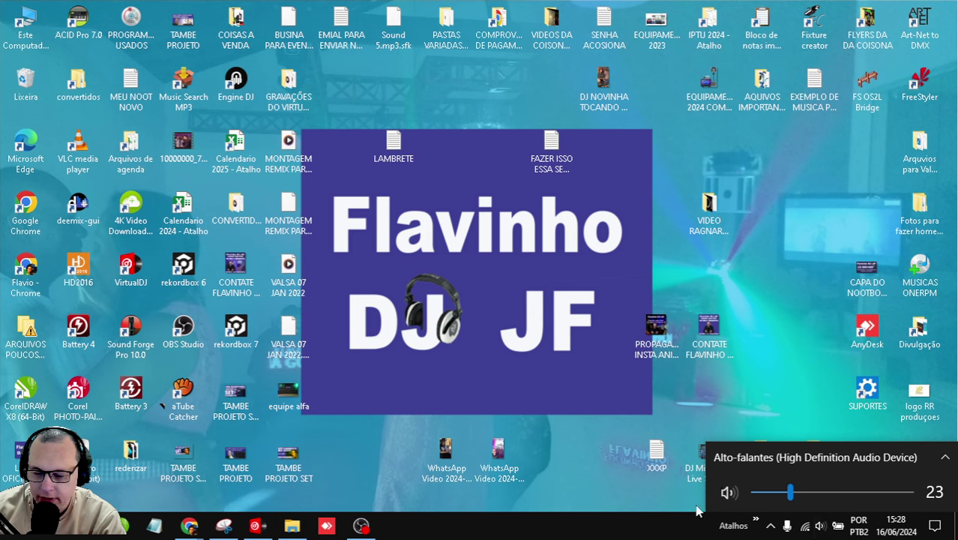
click(629, 435)
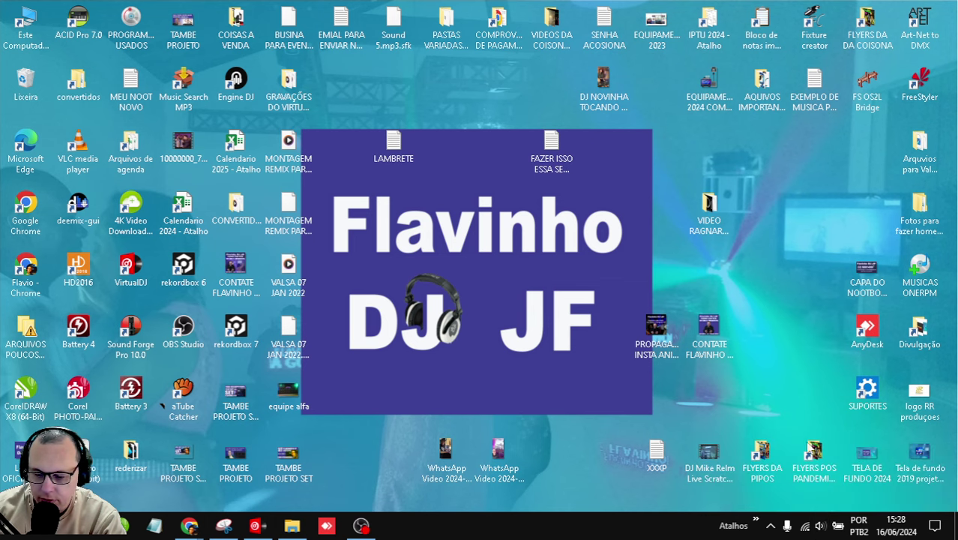
click(822, 526)
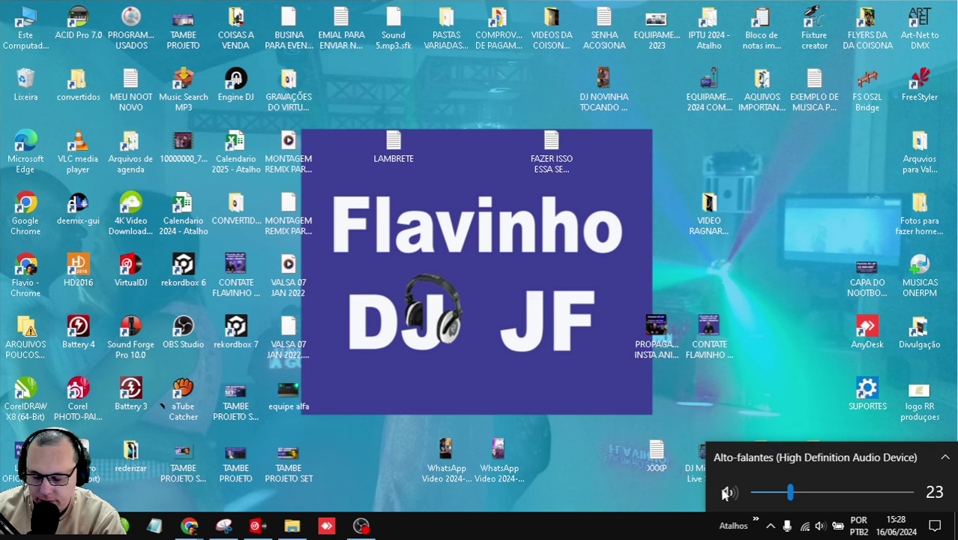
click(548, 440)
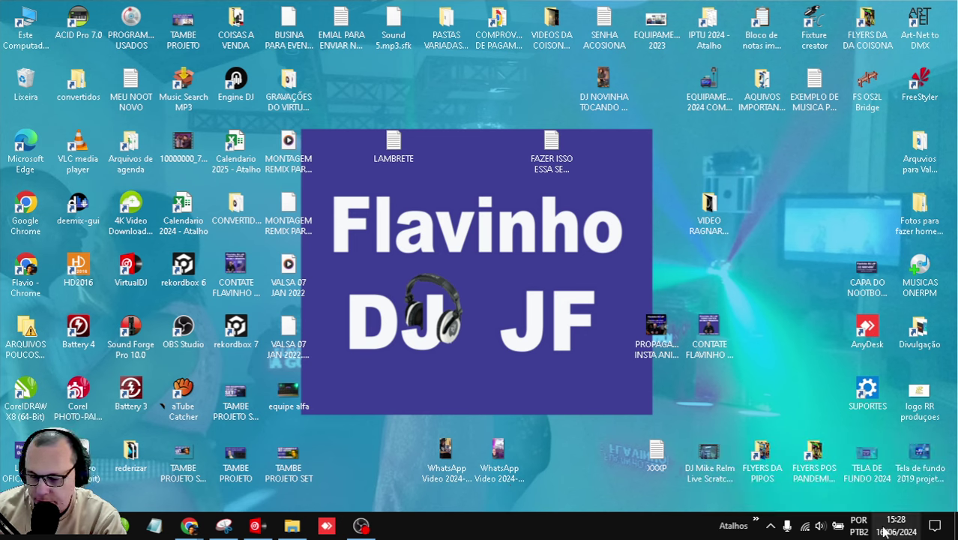
- Open the Windows sound settings, bring up the classic Sound control panel and move its dialog clear of the settings list
right_click(817, 528)
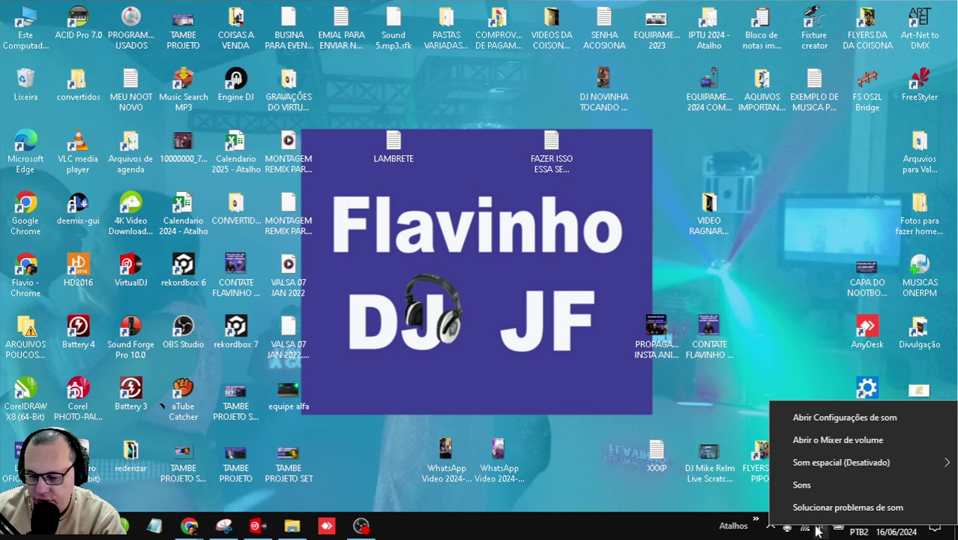
click(827, 420)
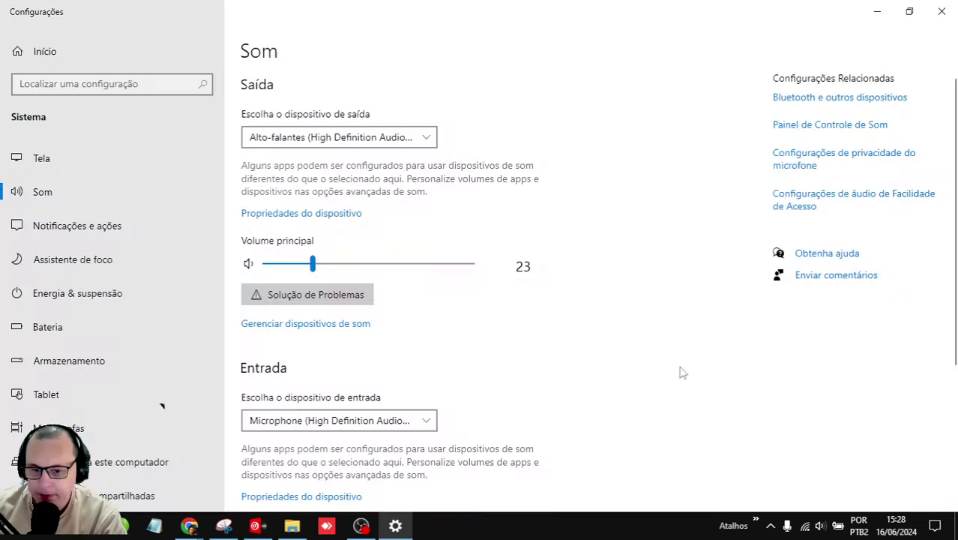
click(804, 129)
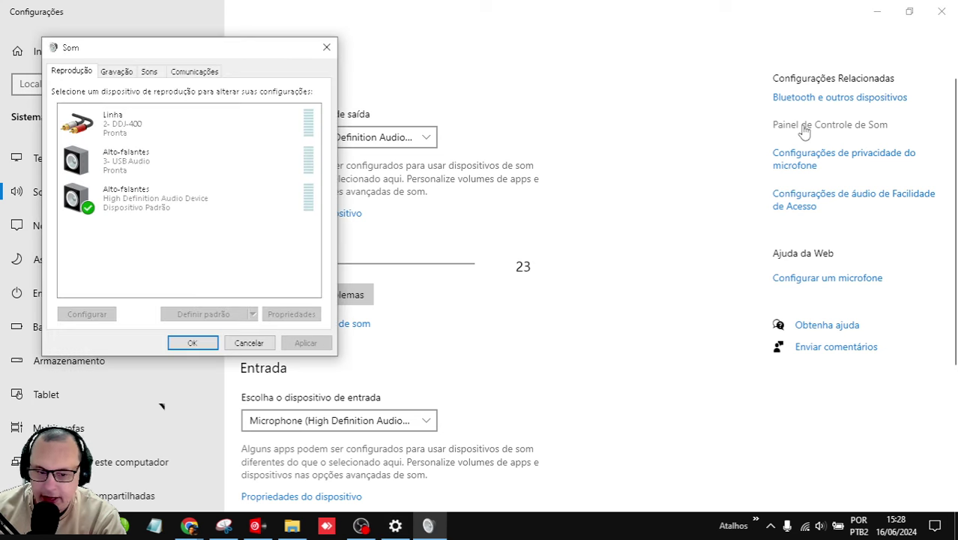
drag(136, 51, 507, 44)
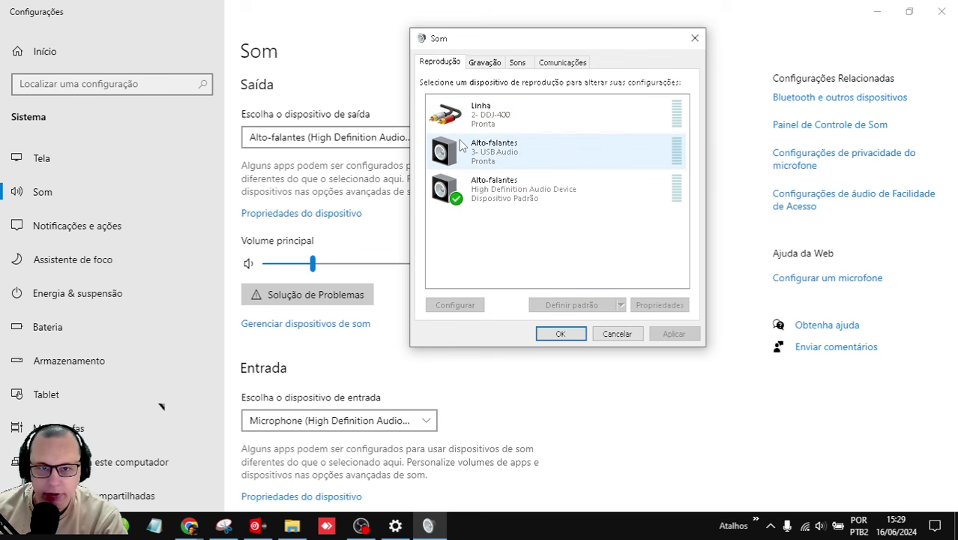
- Review the levels, advanced format and spatial sound options of the DDJ-400 Linha playback device, then cancel its properties
double_click(495, 120)
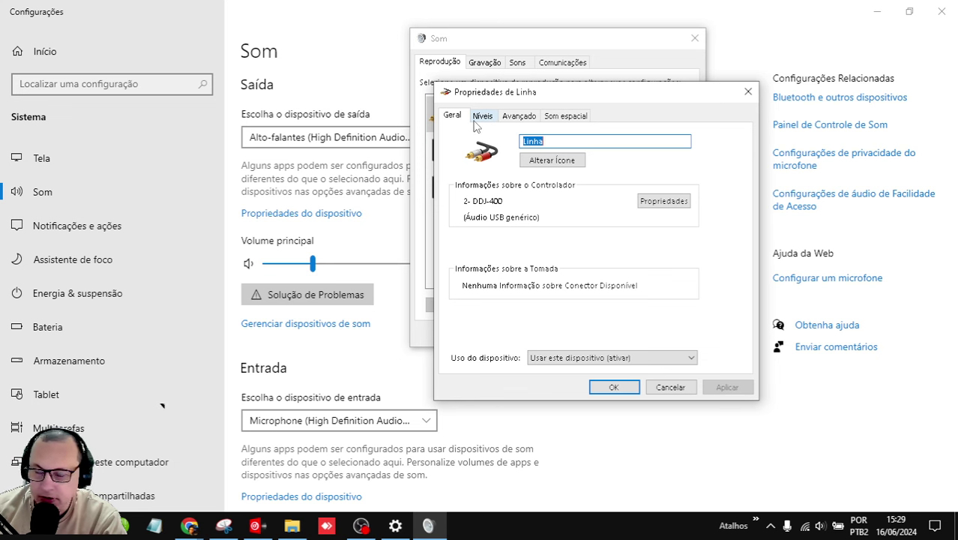
click(482, 117)
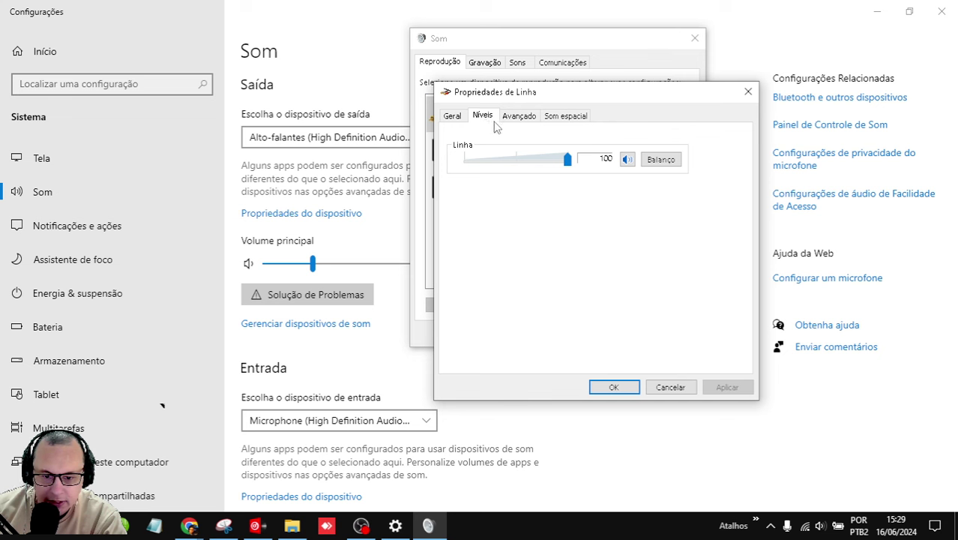
click(518, 120)
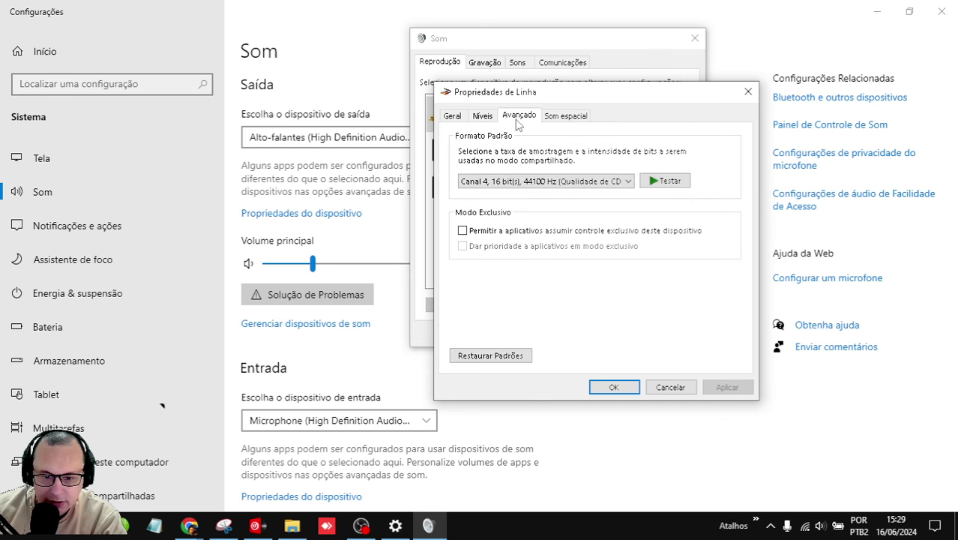
click(483, 118)
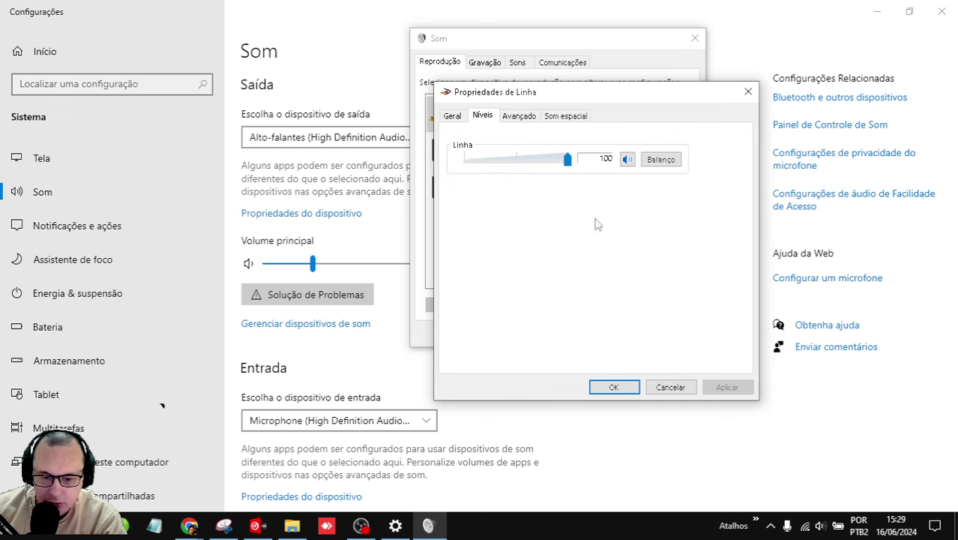
click(505, 120)
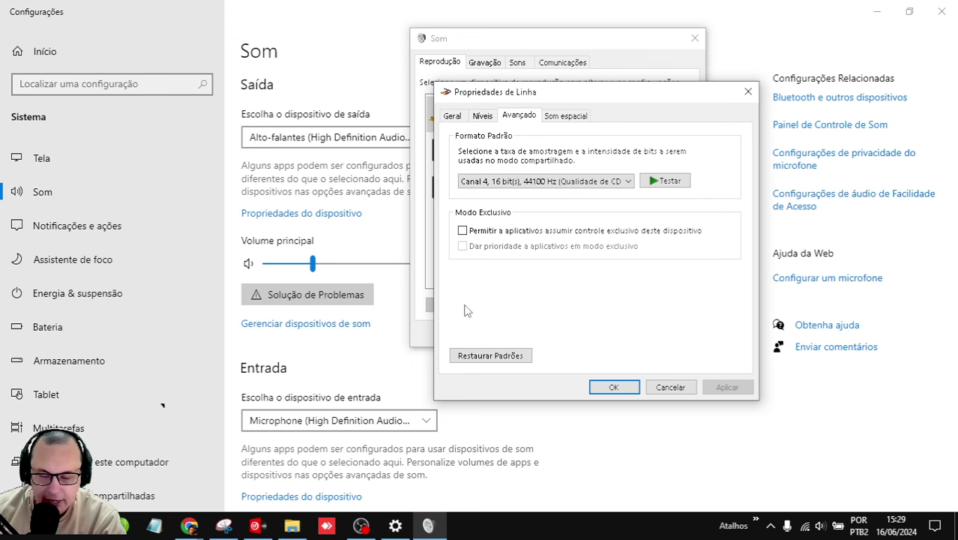
click(563, 117)
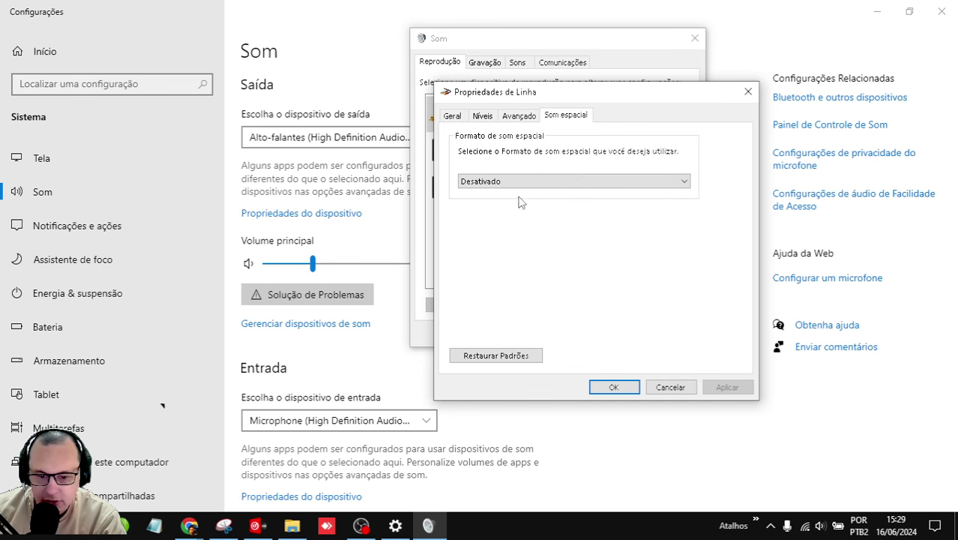
click(681, 182)
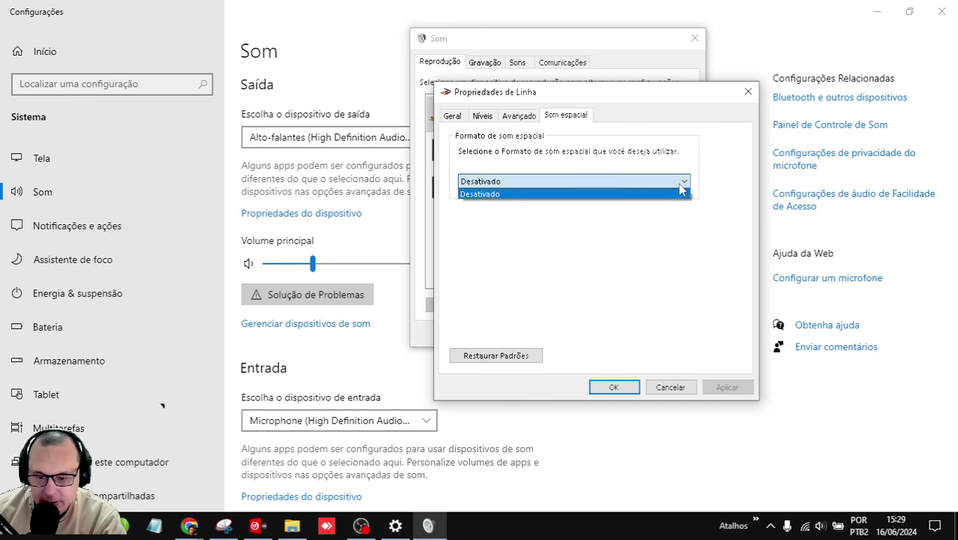
click(502, 255)
click(670, 387)
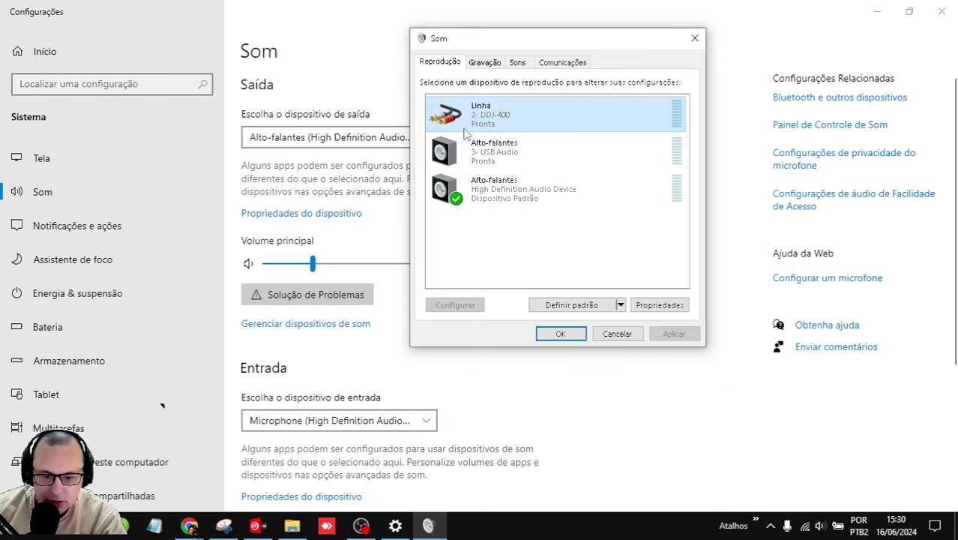
- Review the listening, level and advanced properties of the USB Audio Linha recording device, then close the Sound control panel
click(488, 64)
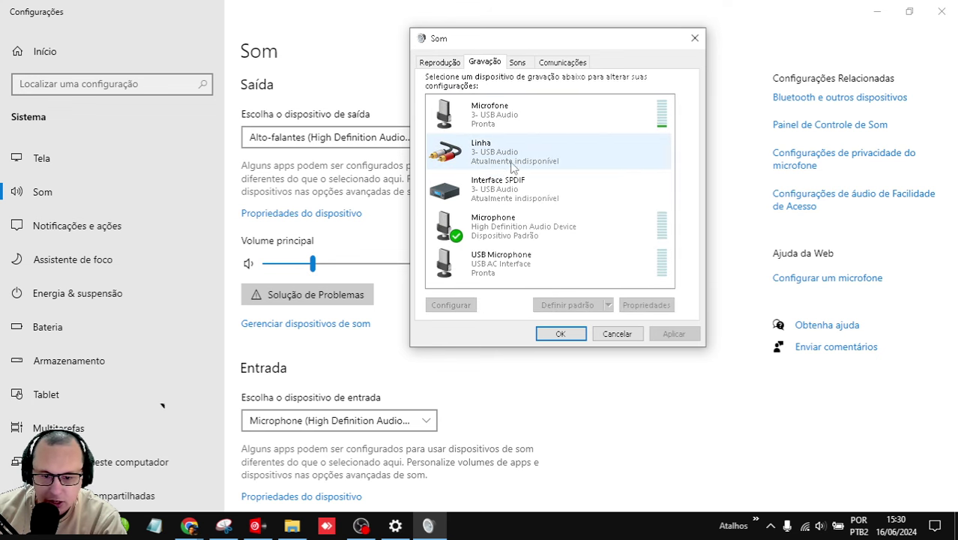
double_click(494, 157)
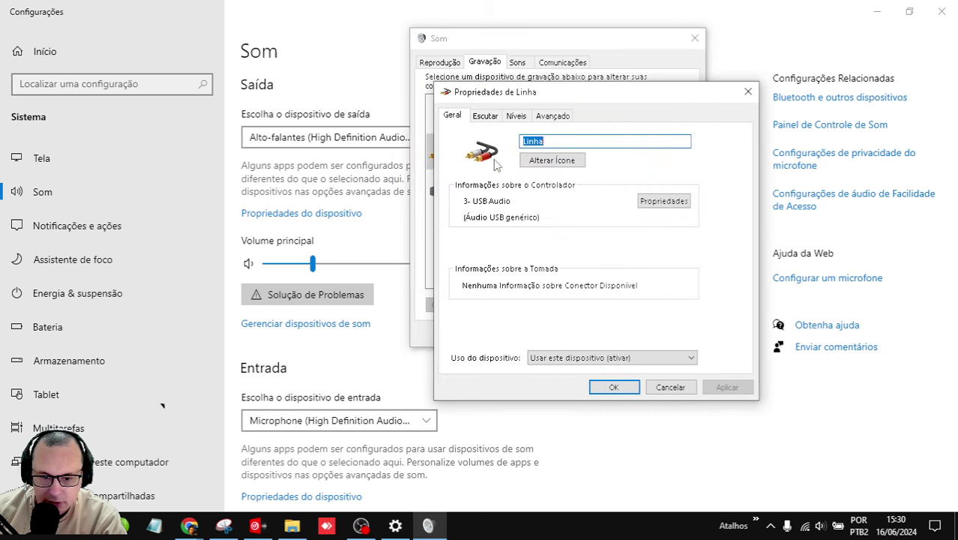
click(487, 118)
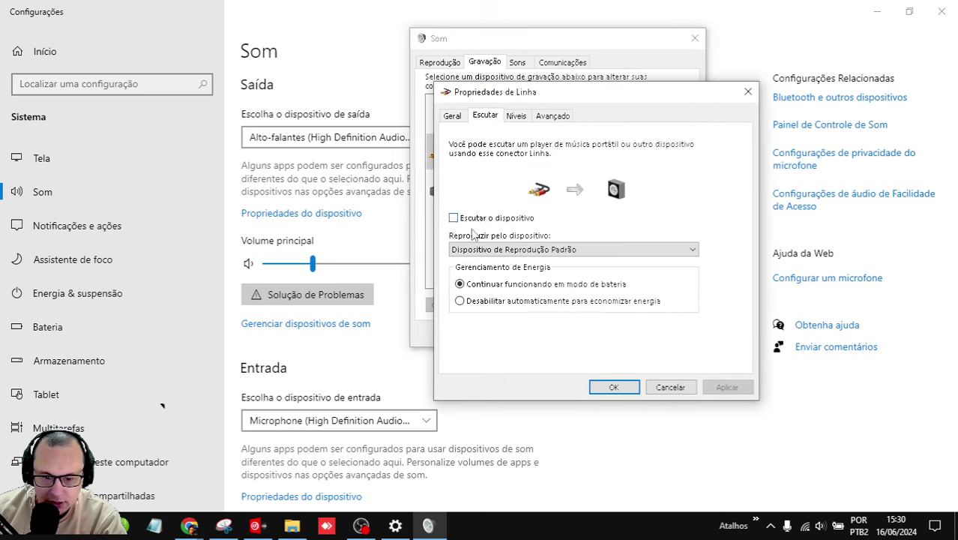
click(516, 117)
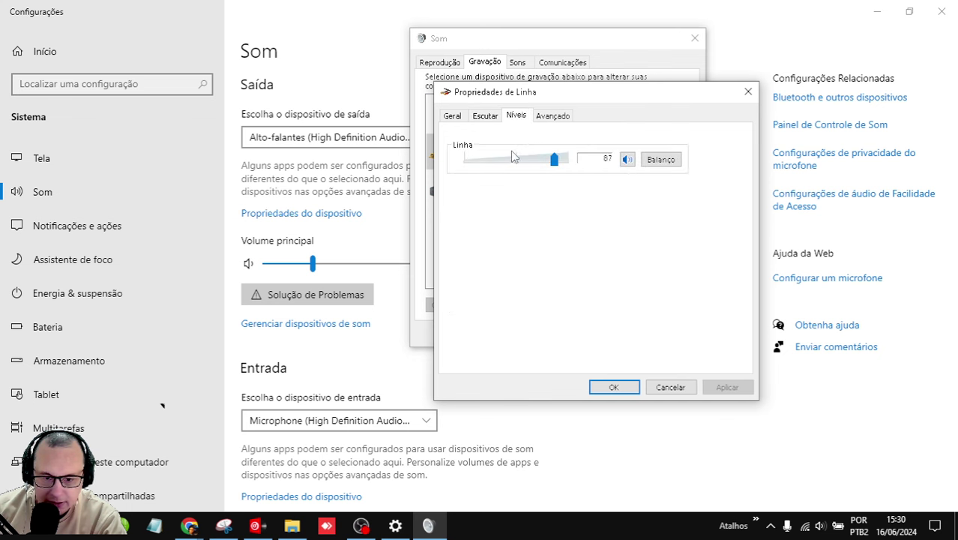
click(554, 116)
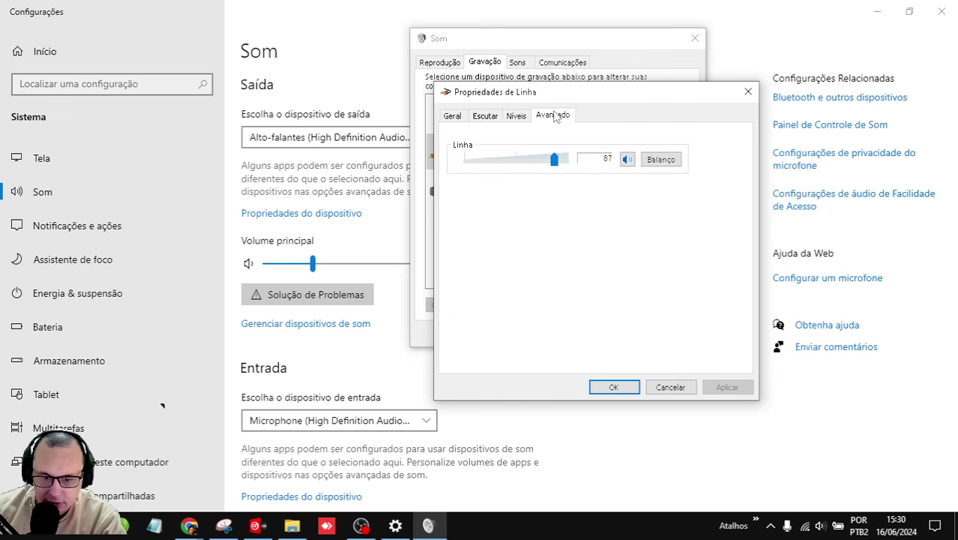
click(485, 118)
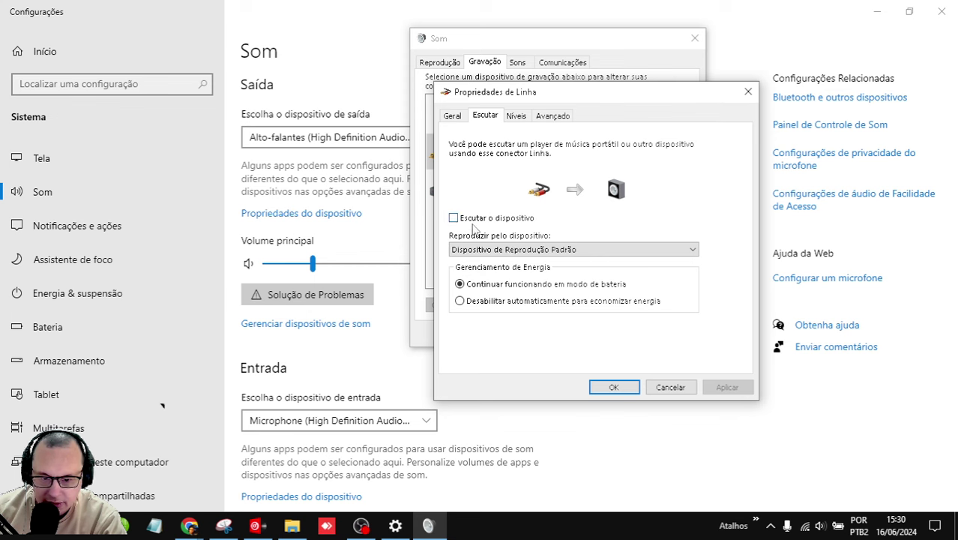
click(670, 387)
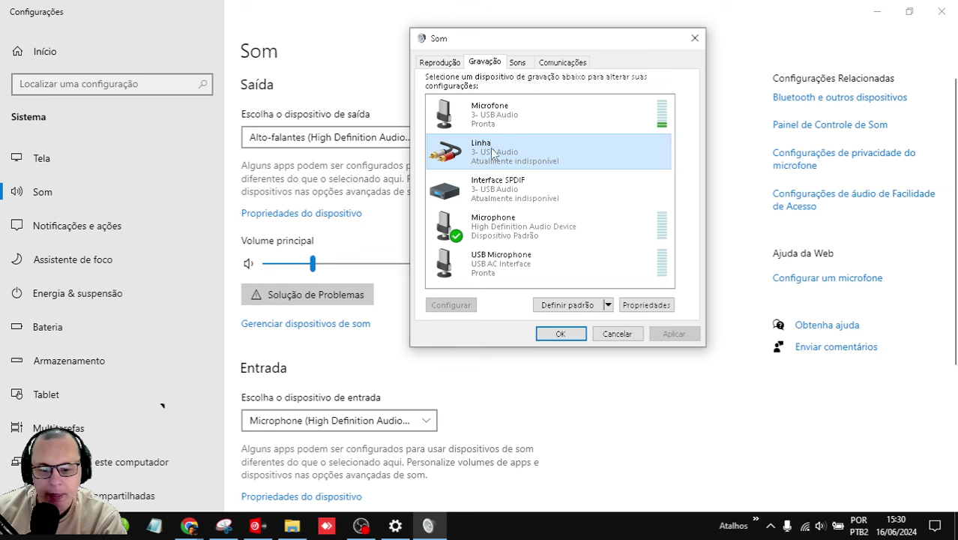
click(447, 65)
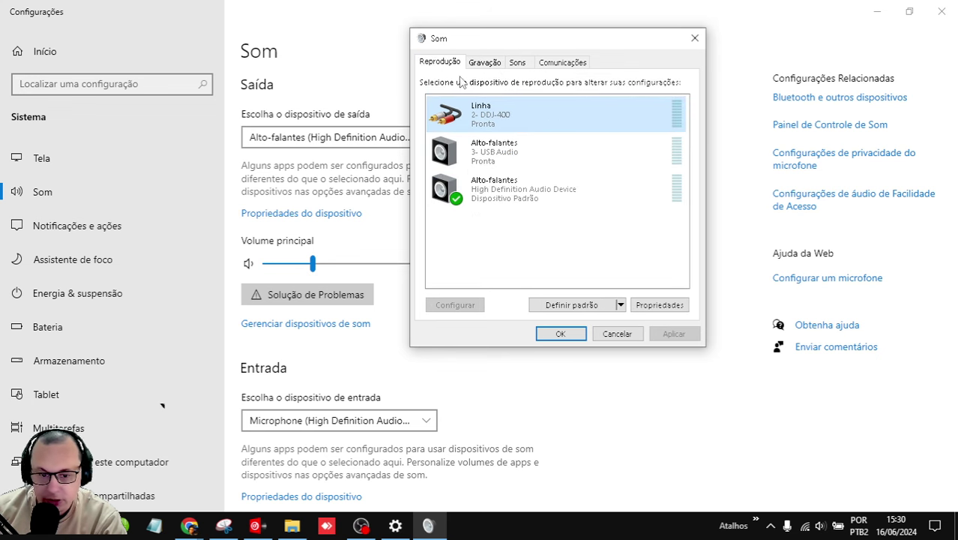
click(695, 37)
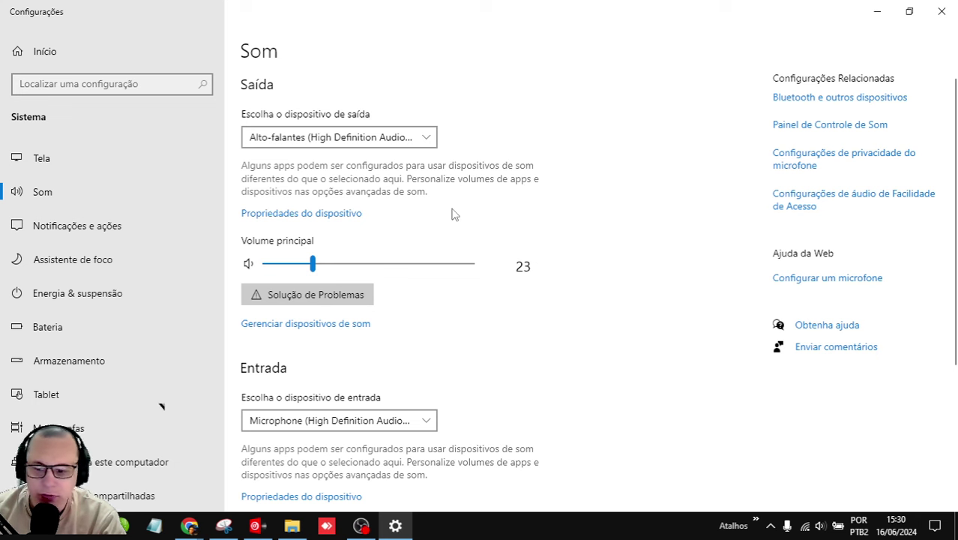
- Search the Windows settings for "esterio" and close the settings window
click(95, 84)
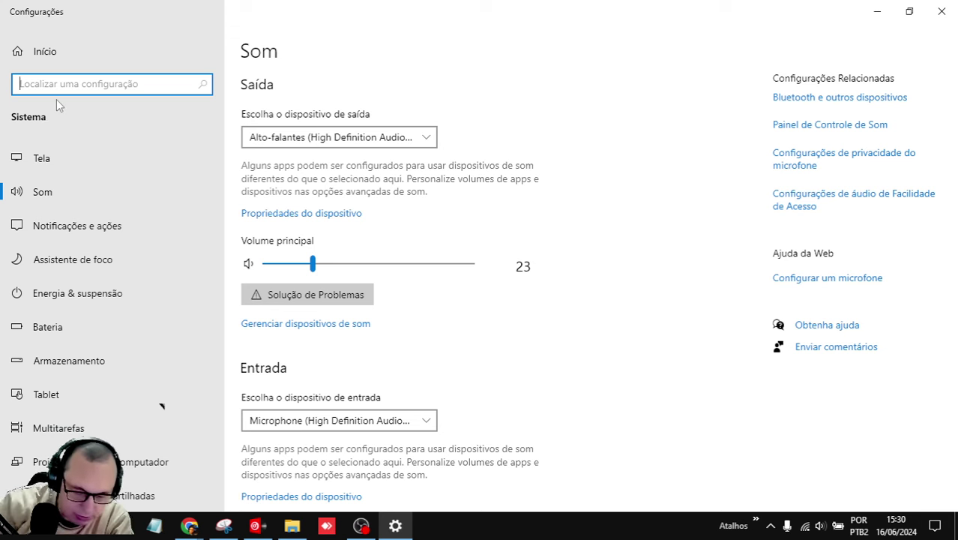
text(sye)
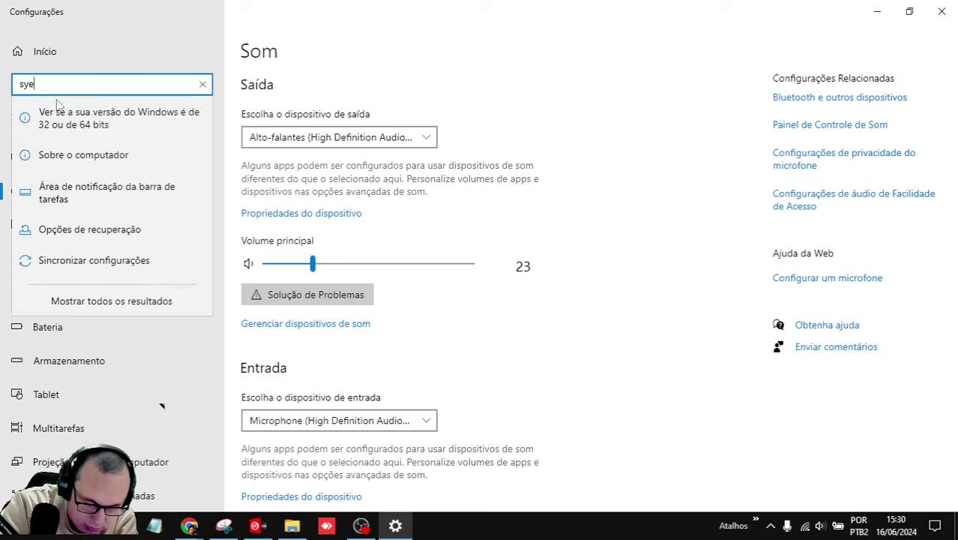
text(rio)
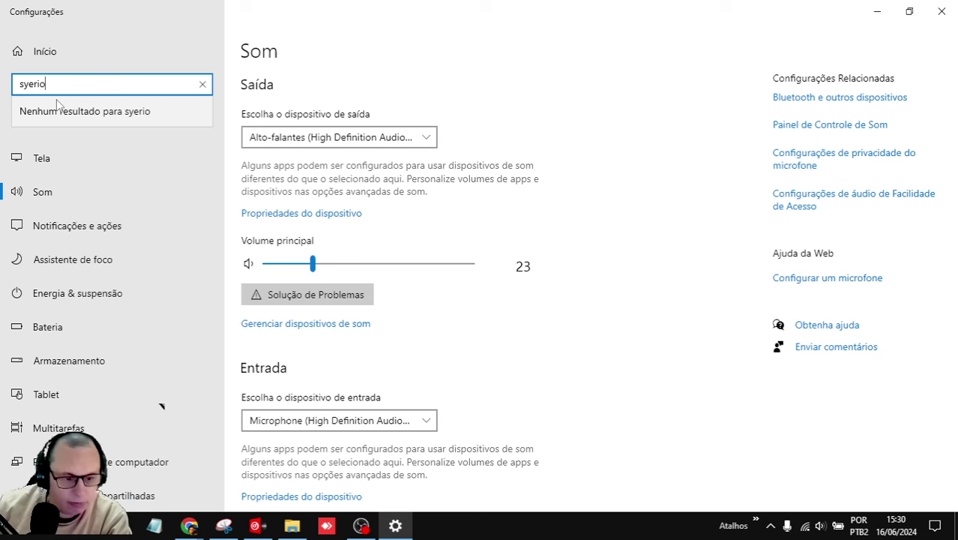
drag(67, 84, 0, 77)
text(e)
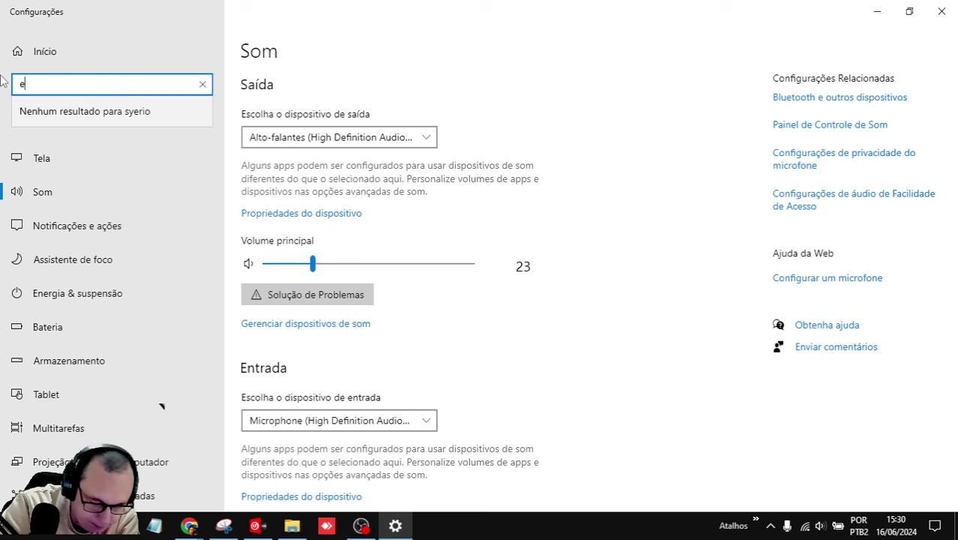
text(sterio)
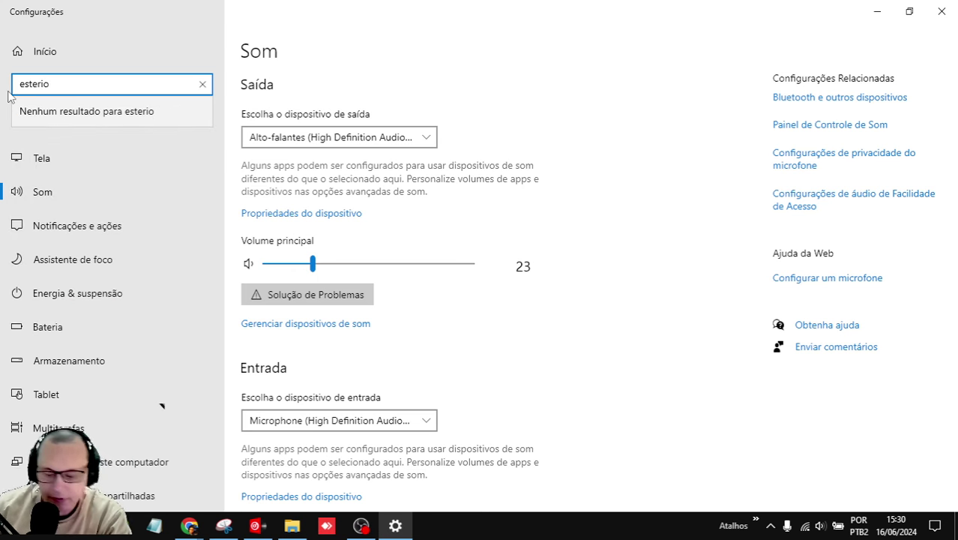
key(Return)
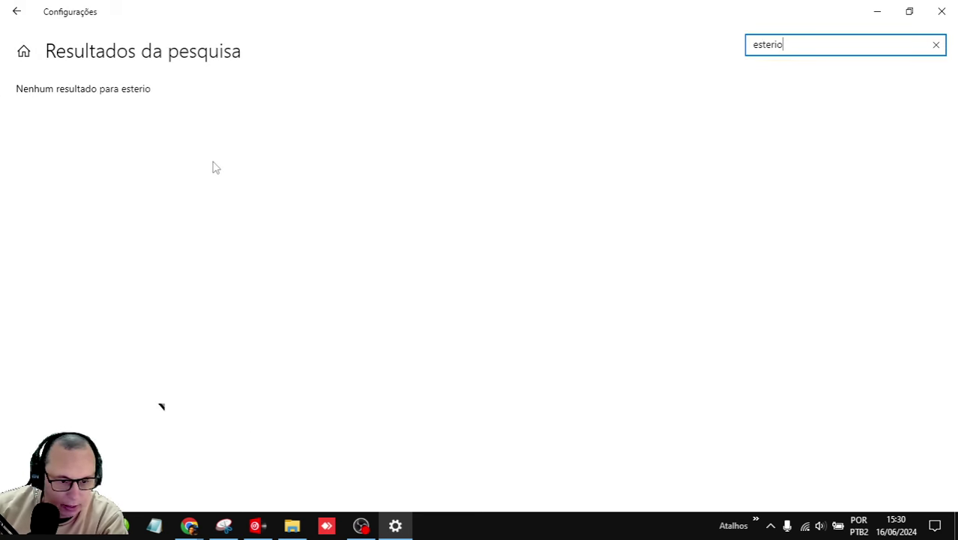
click(944, 12)
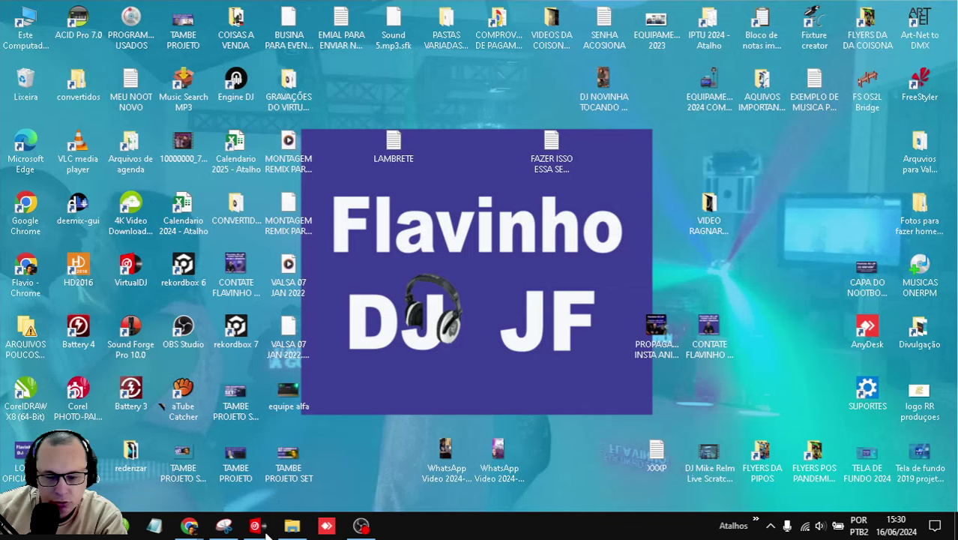
- Reopen the Windows sound settings and open the page for managing sound devices
right_click(821, 528)
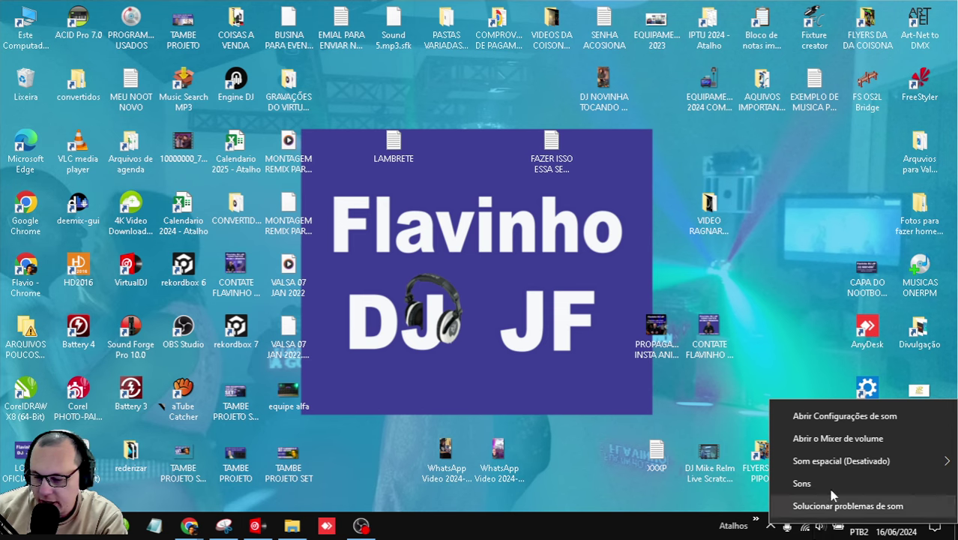
click(836, 420)
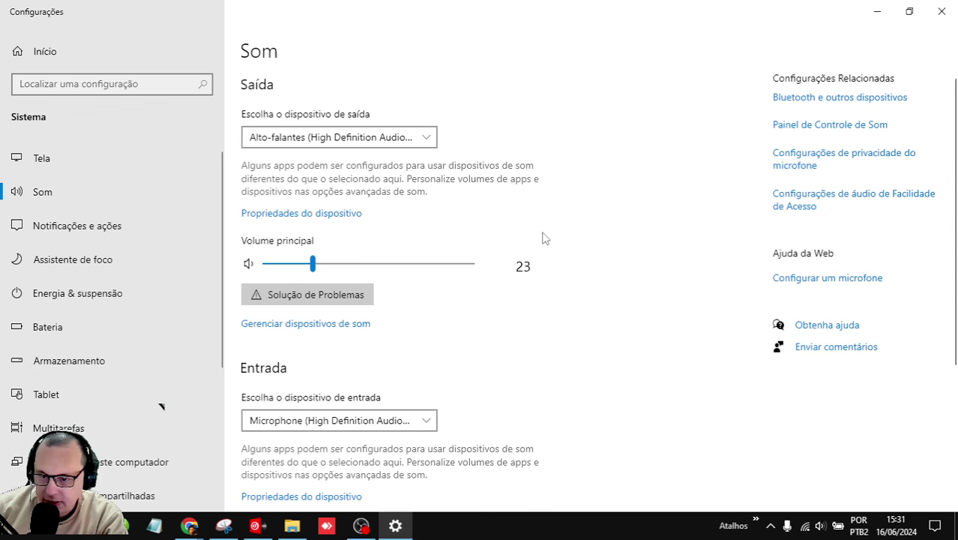
scroll(337, 393, down, 3)
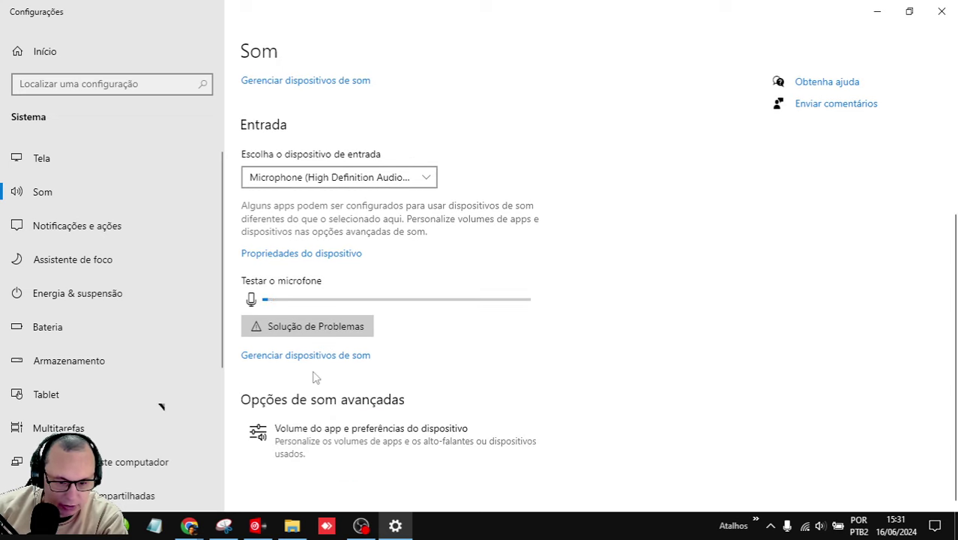
click(297, 355)
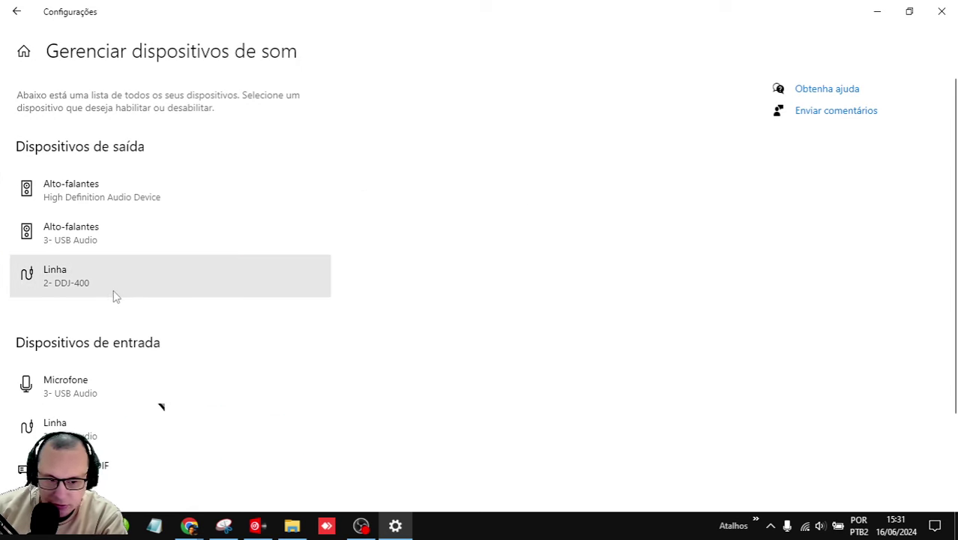
- Check the options offered for the DDJ-400 Linha output device, then return to the main sound settings
click(64, 291)
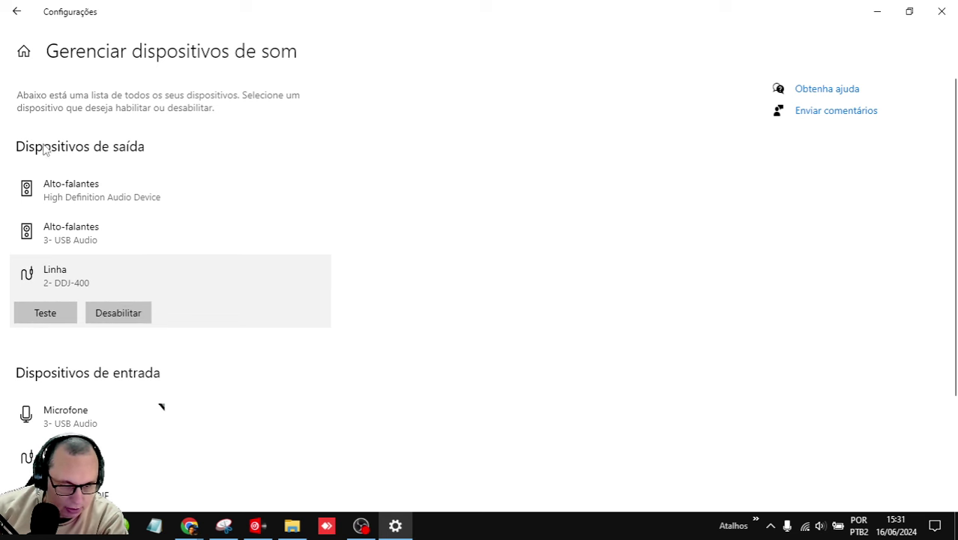
click(21, 15)
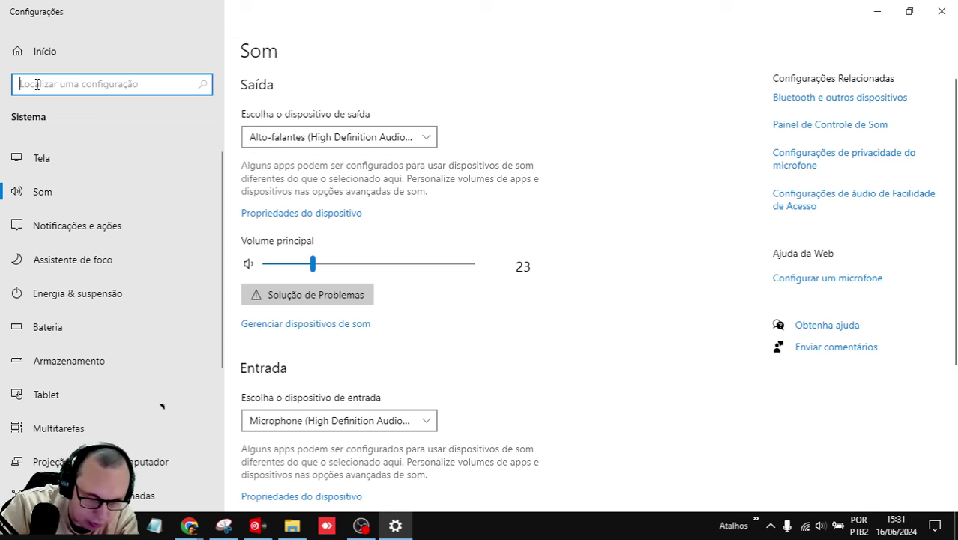
- Search the settings for "est", open the mono audio on/off setting to check its state, and close the settings window
text(e)
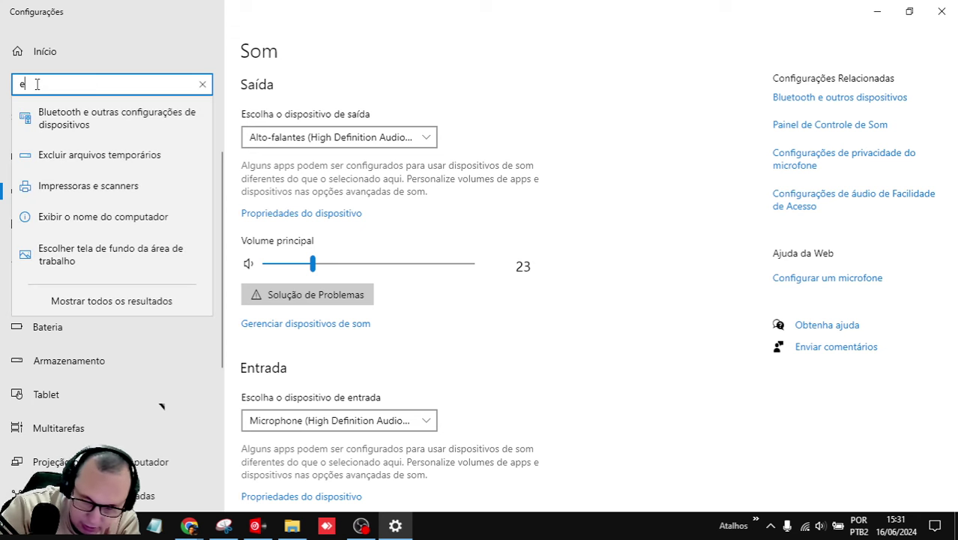
text(ster)
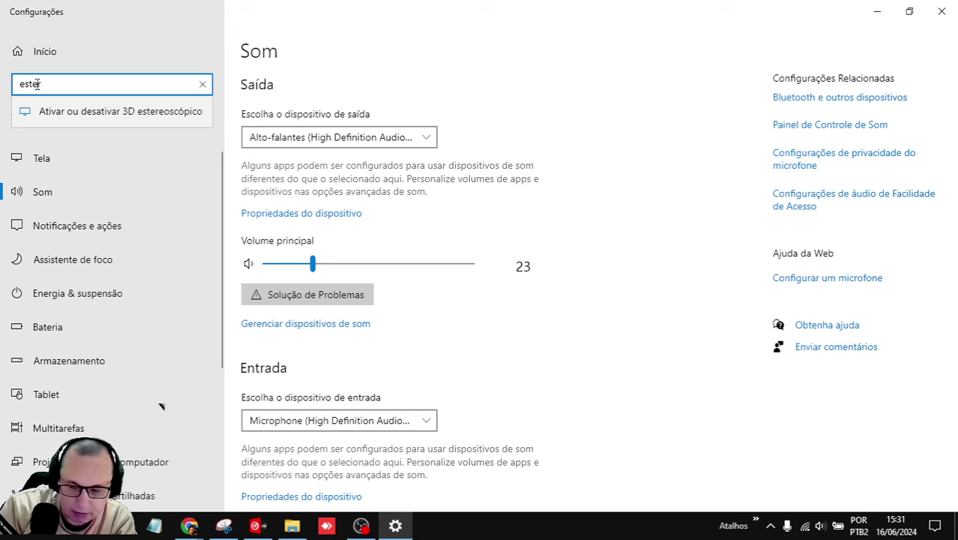
key(BackSpace)
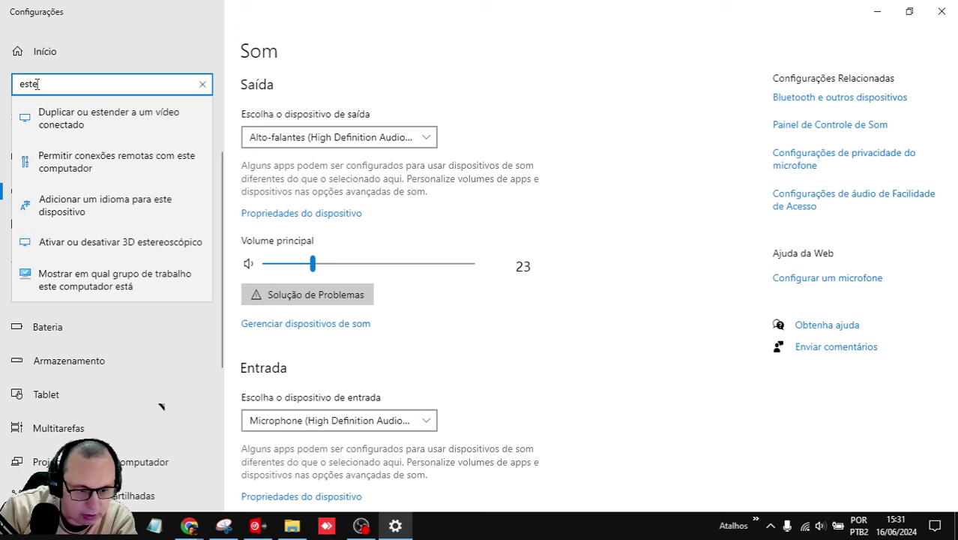
key(BackSpace)
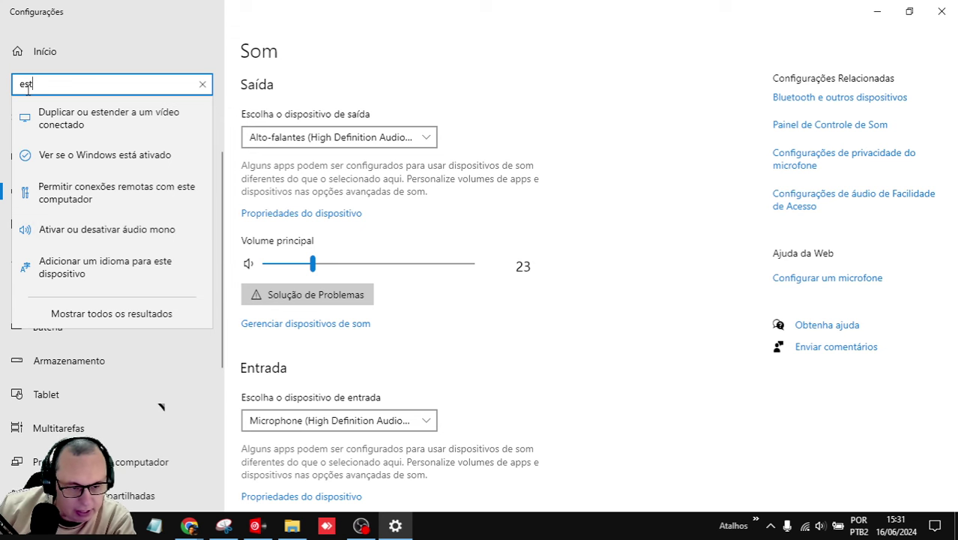
click(106, 233)
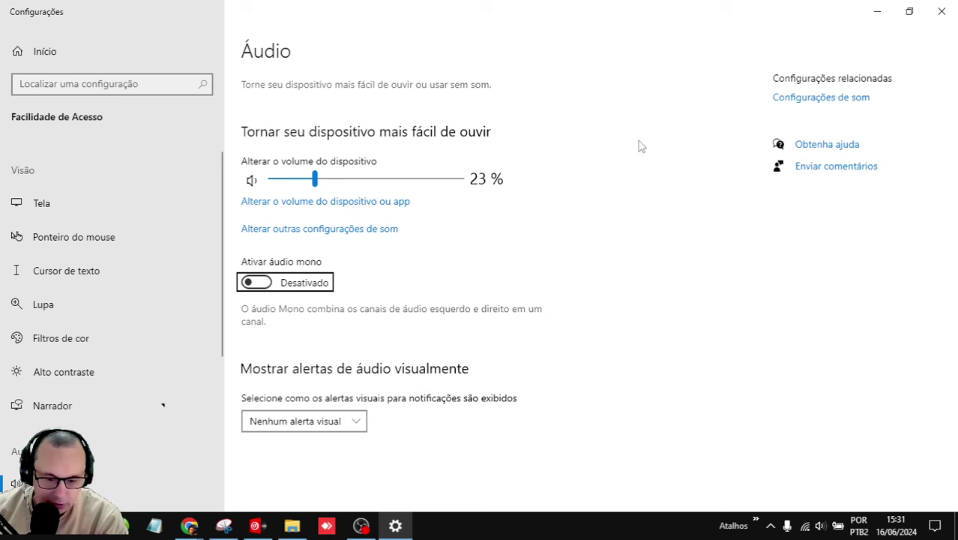
click(941, 12)
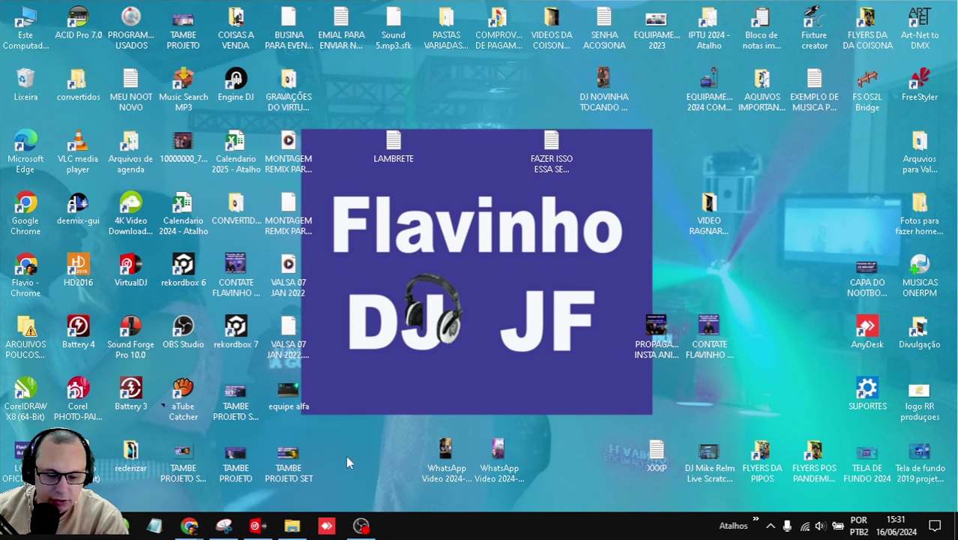
key(alt+Tab)
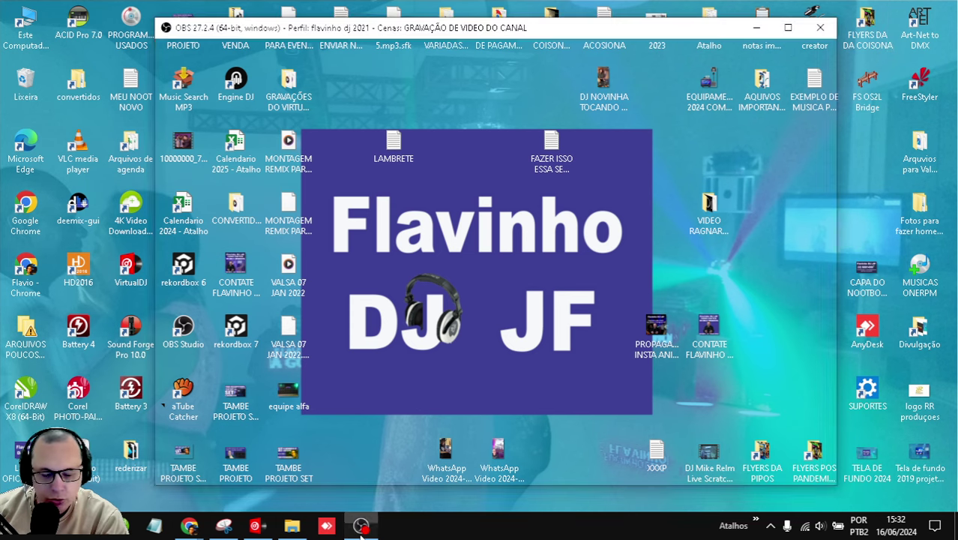
key(F2)
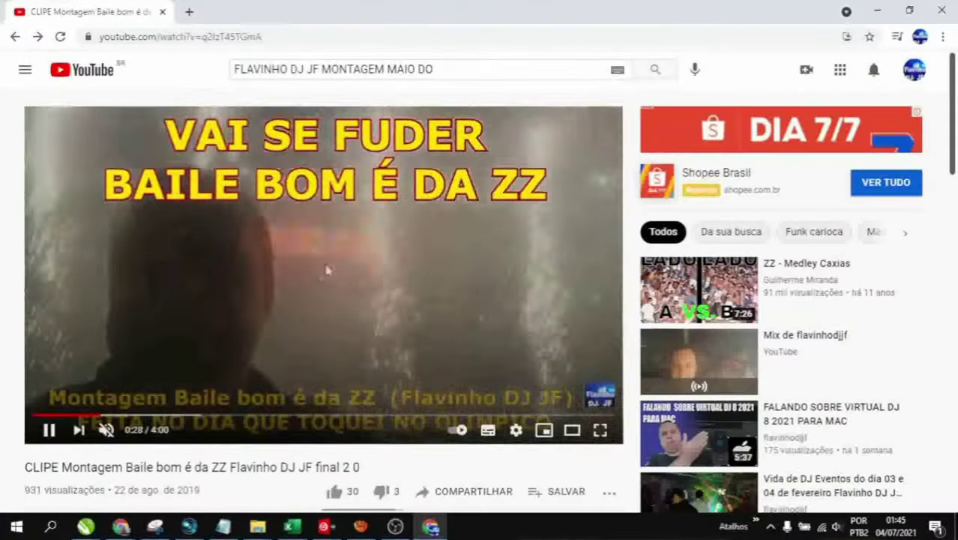
- On YouTube, like the "CLIPE Montagem Baile bom é da ZZ" video, subscribe to its channel and set notifications to Todas
click(333, 491)
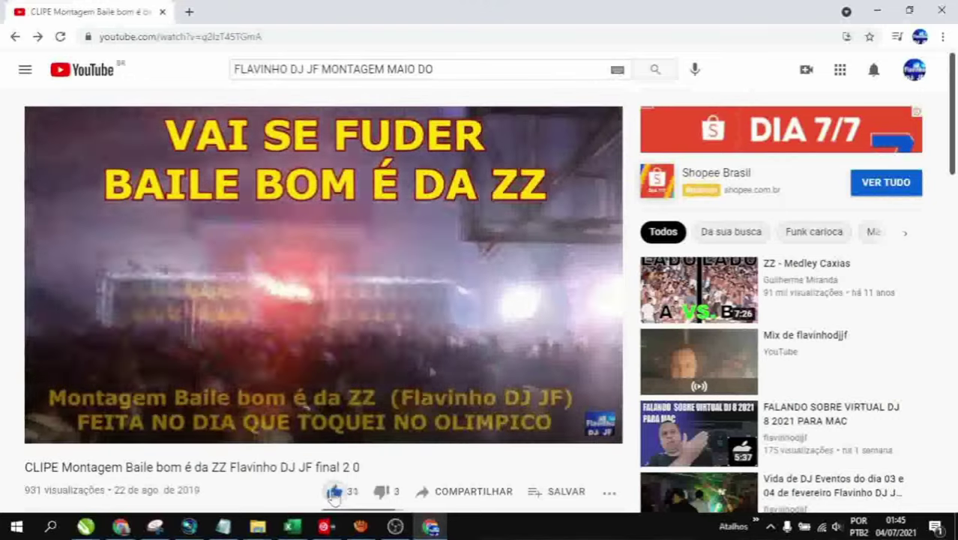
scroll(488, 377, down, 3)
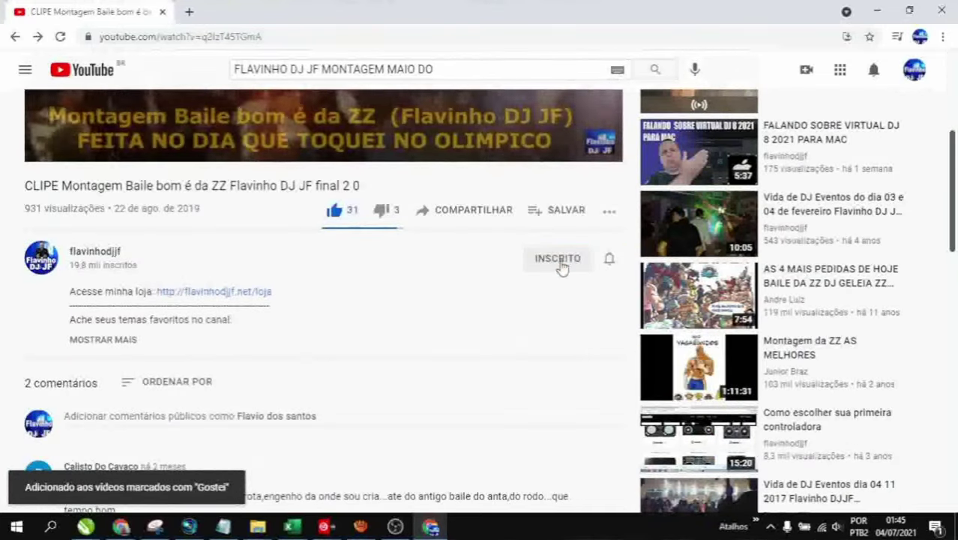
click(610, 259)
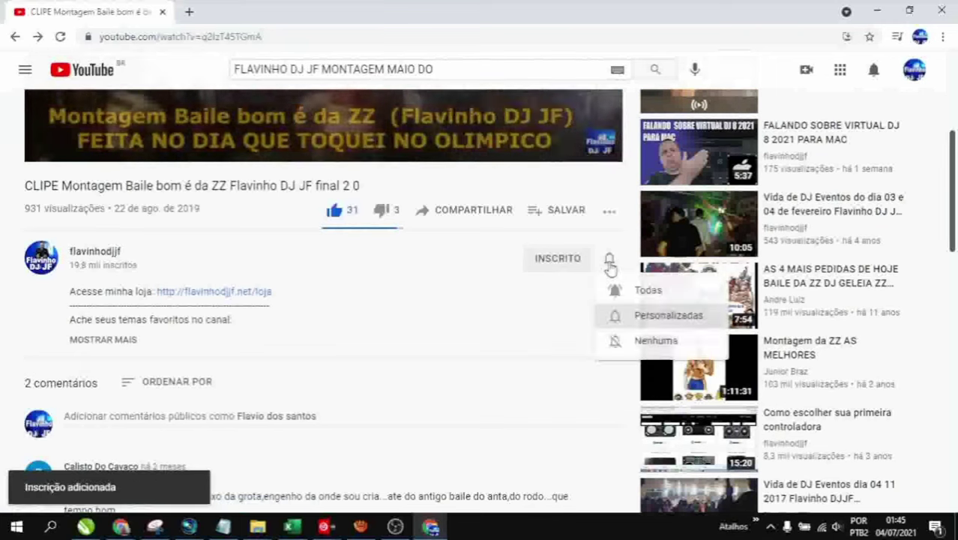
click(637, 291)
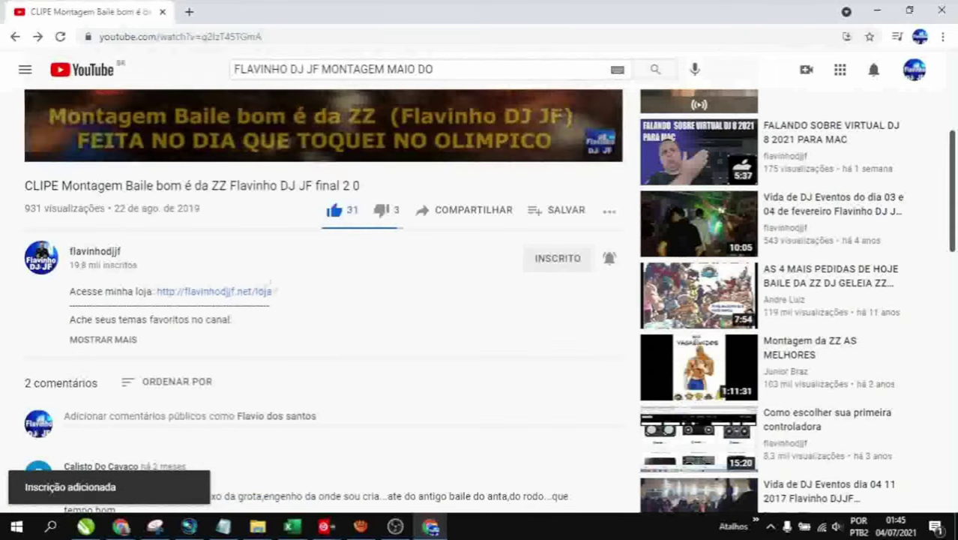
- Open the video's channel page and look through its sections of uploaded videos, then return to the channel header
click(94, 257)
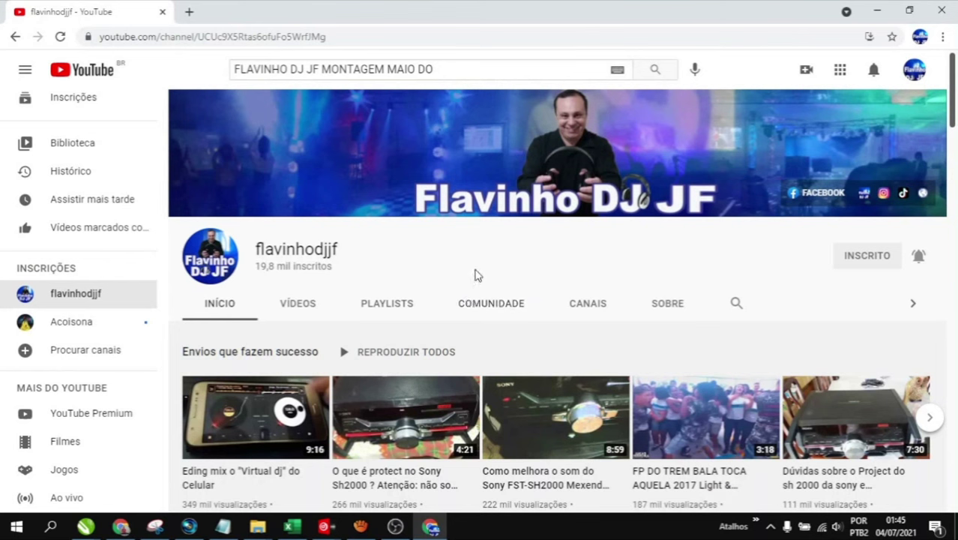
scroll(364, 289, down, 5)
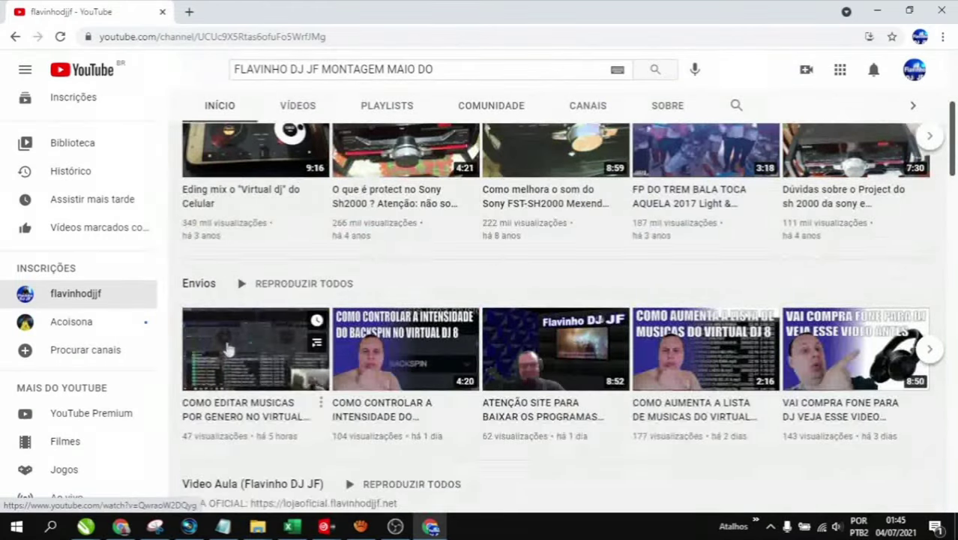
scroll(222, 353, down, 1)
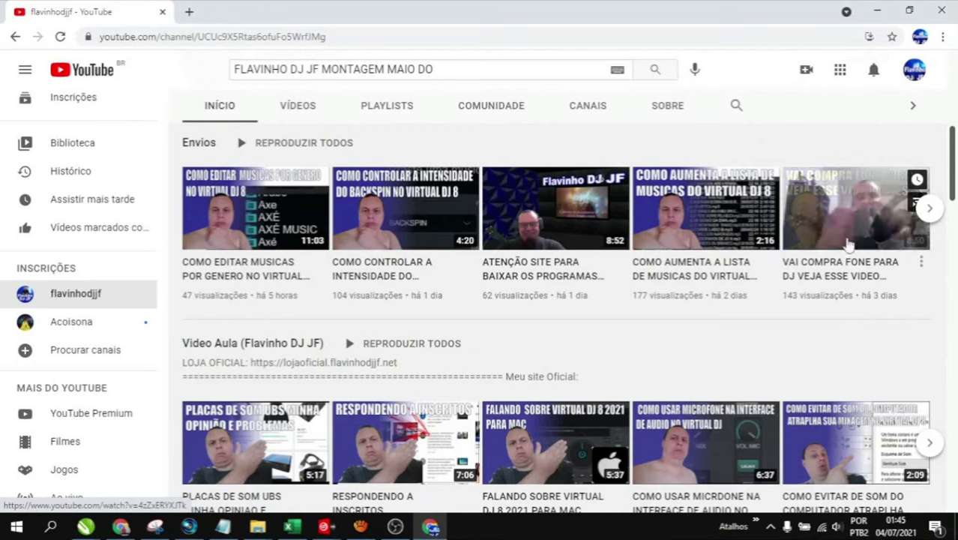
scroll(525, 316, down, 4)
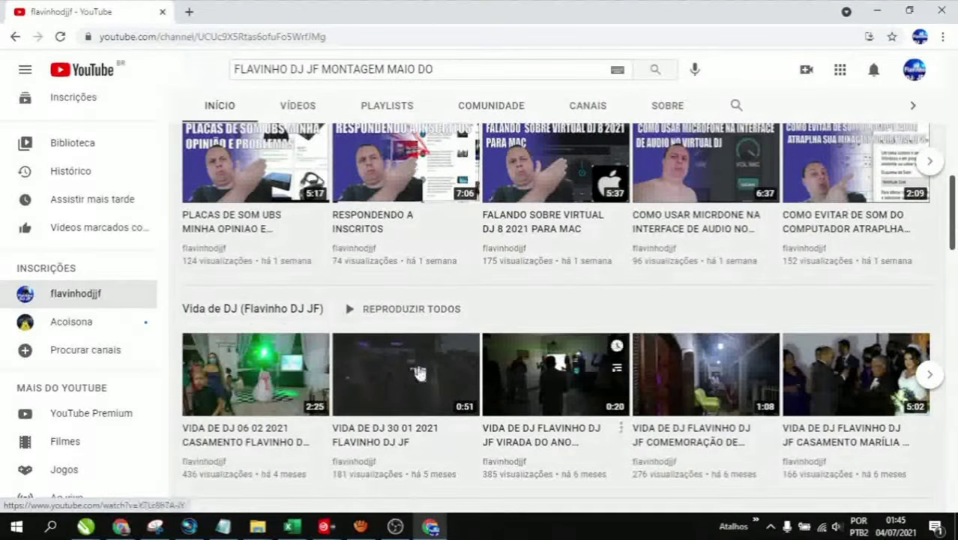
scroll(383, 386, down, 2)
scroll(382, 387, down, 1)
scroll(335, 420, down, 3)
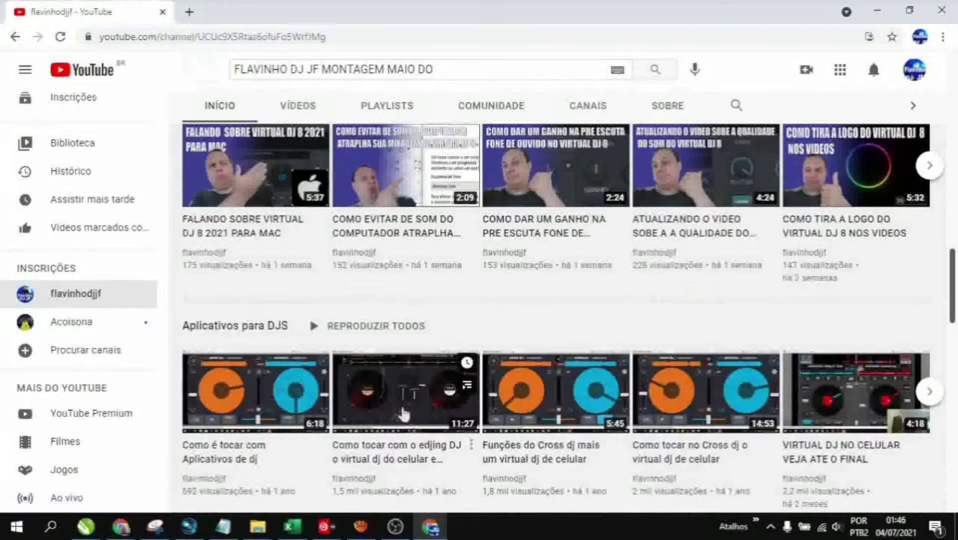
scroll(671, 343, up, 10)
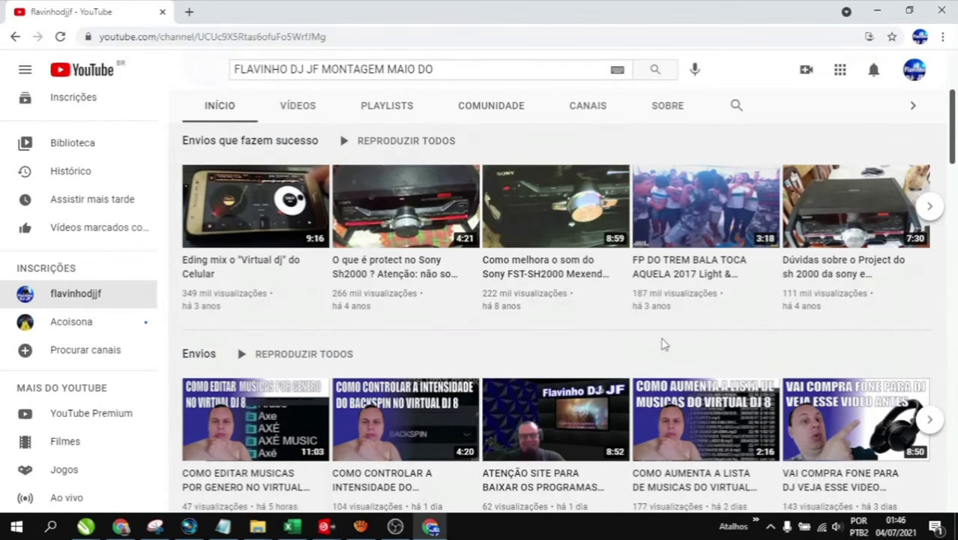
scroll(662, 344, up, 3)
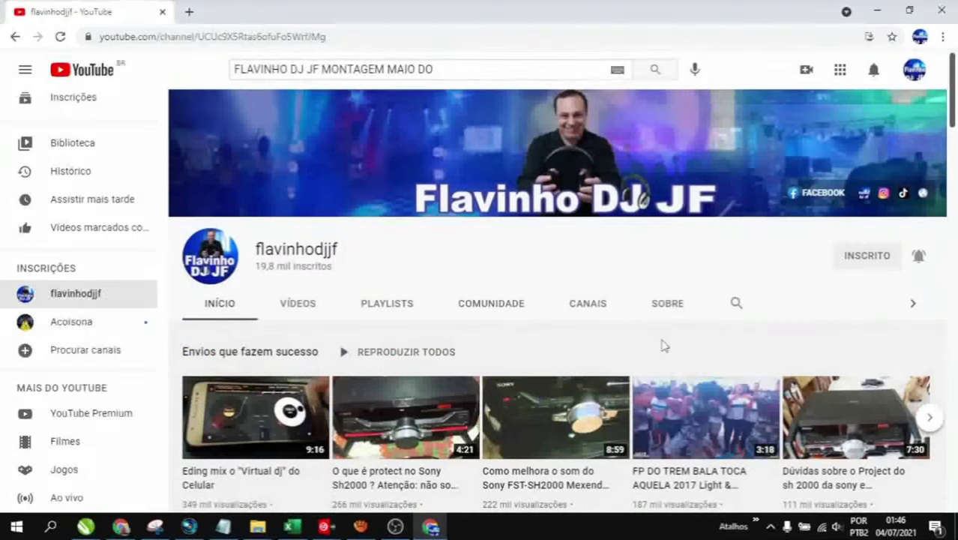